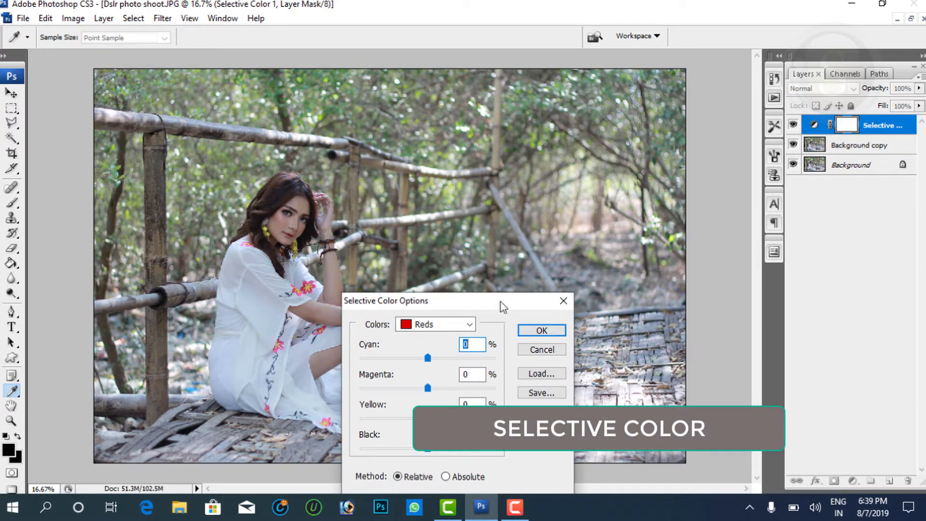
Adjust the Yellows in Selective Color to Cyan -100, Magenta +98, Yellow +66 and Black -33 percent.
left_click_drag(502, 305, 610, 117)
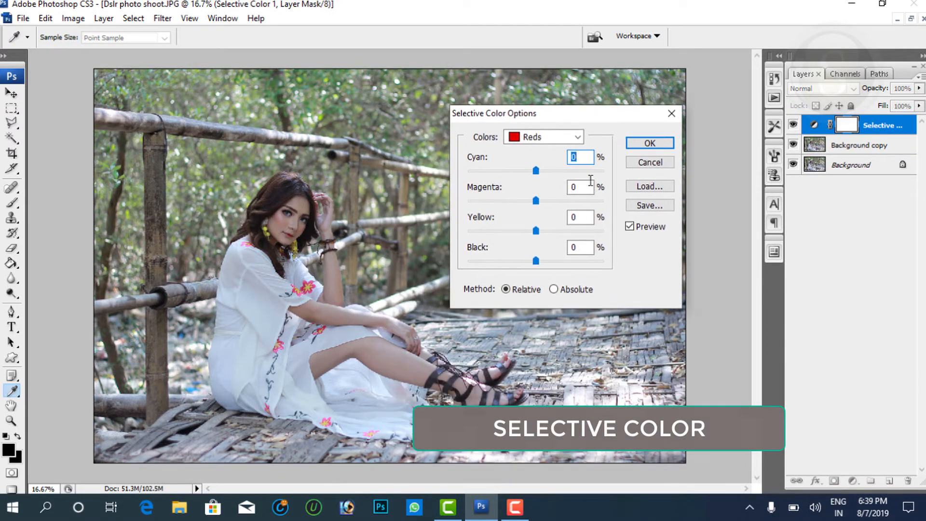
left_click(578, 138)
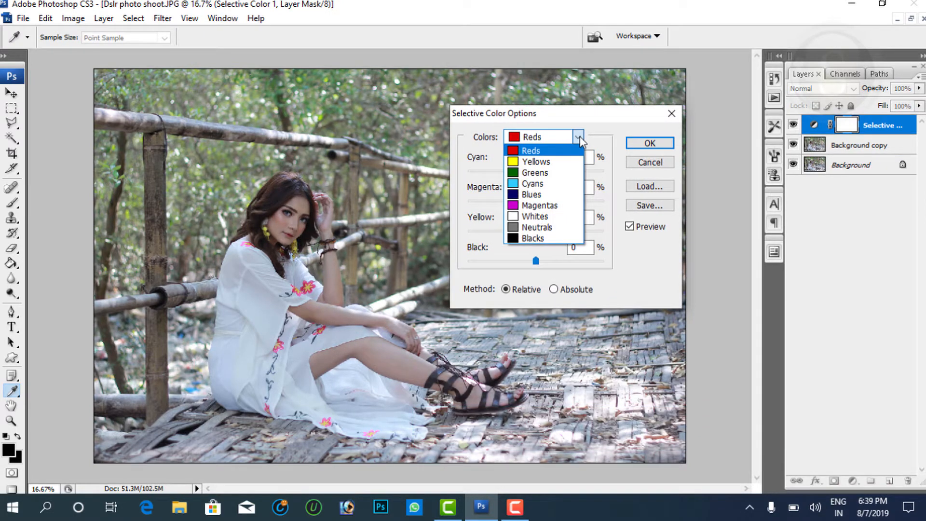
left_click(558, 162)
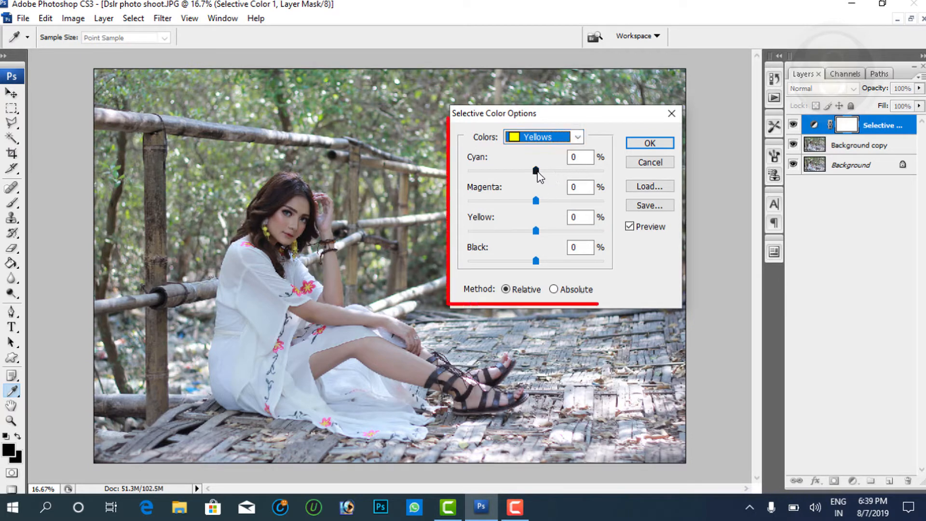
left_click_drag(535, 171, 461, 175)
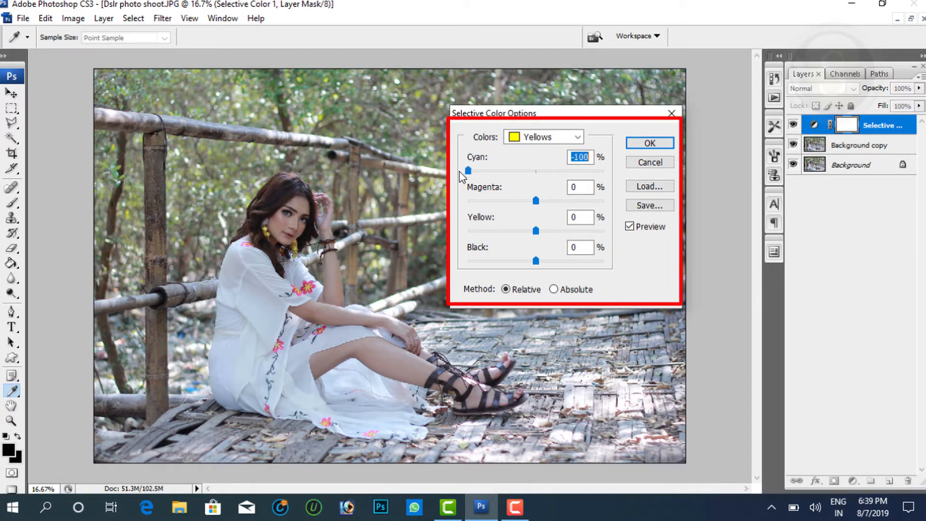
left_click_drag(535, 204, 602, 206)
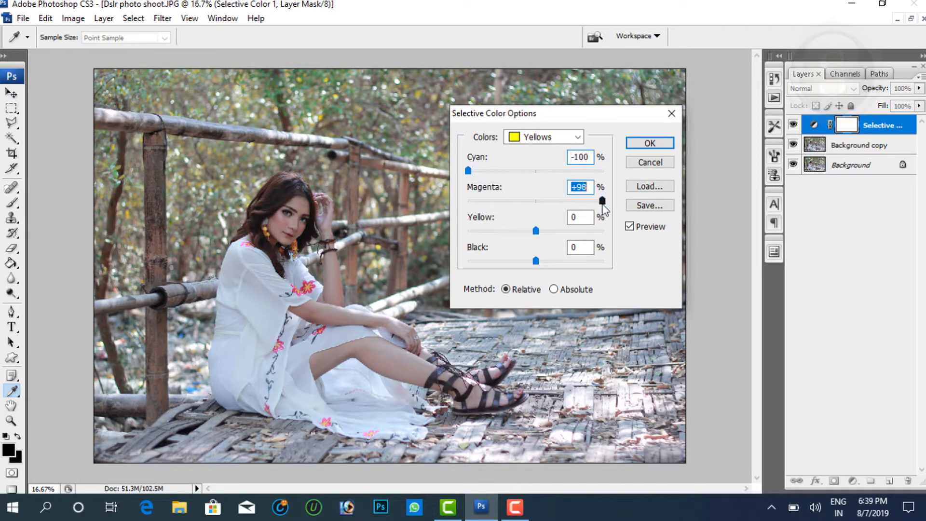
left_click_drag(538, 232, 575, 230)
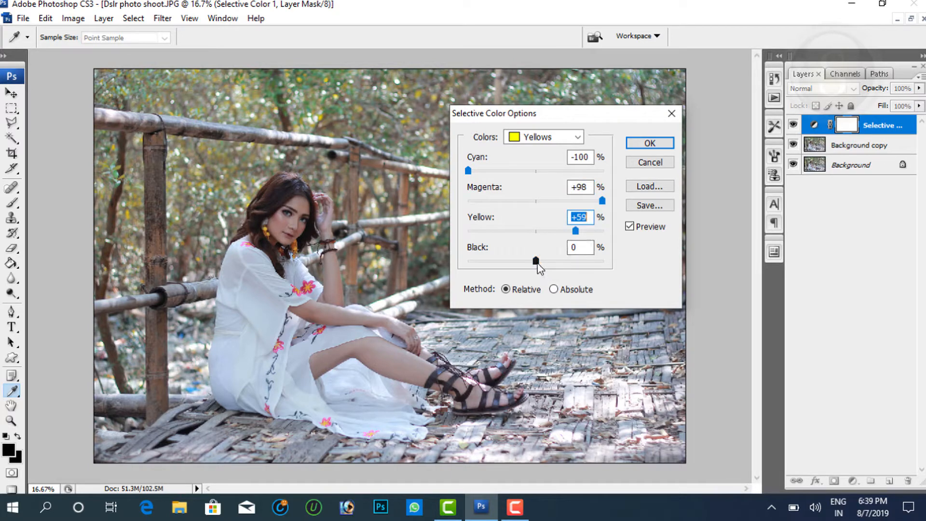
left_click_drag(575, 231, 583, 236)
left_click_drag(535, 261, 513, 266)
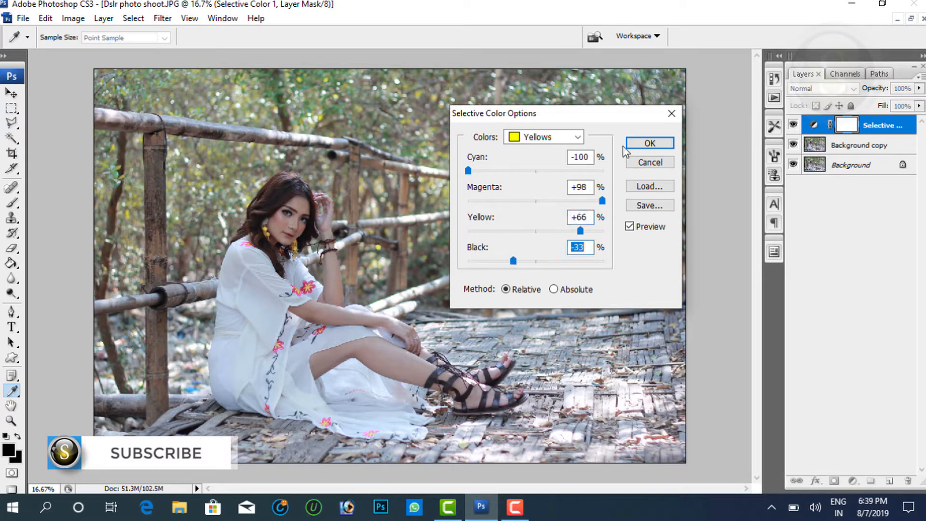
Adjust the Greens to Cyan -100, Magenta +100 and Yellow -85 percent, raise their Black, and apply the Selective Color adjustment.
left_click(577, 137)
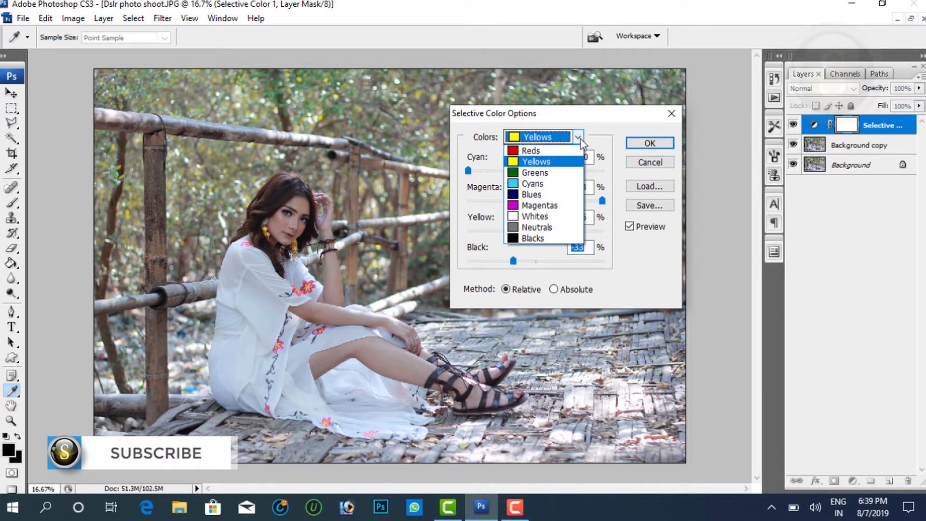
left_click(549, 171)
left_click_drag(540, 172, 456, 172)
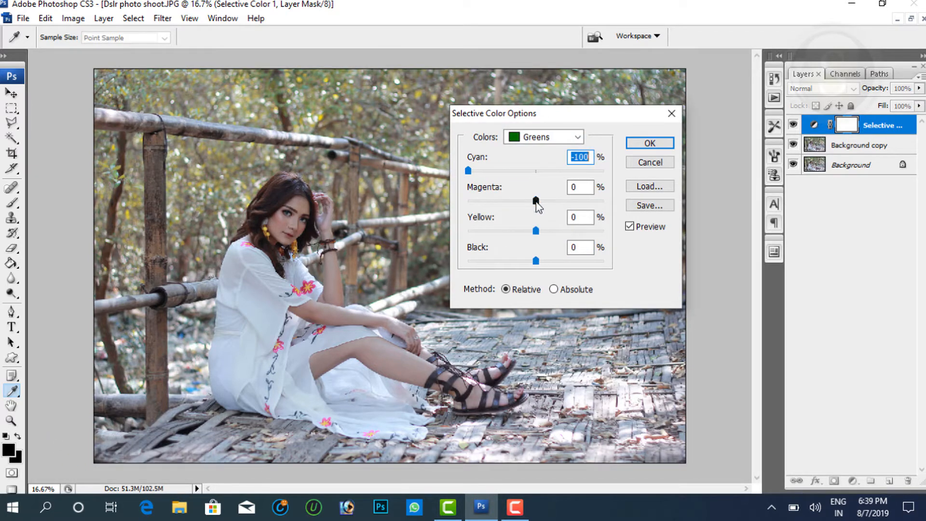
left_click_drag(542, 202, 606, 202)
left_click_drag(536, 231, 479, 238)
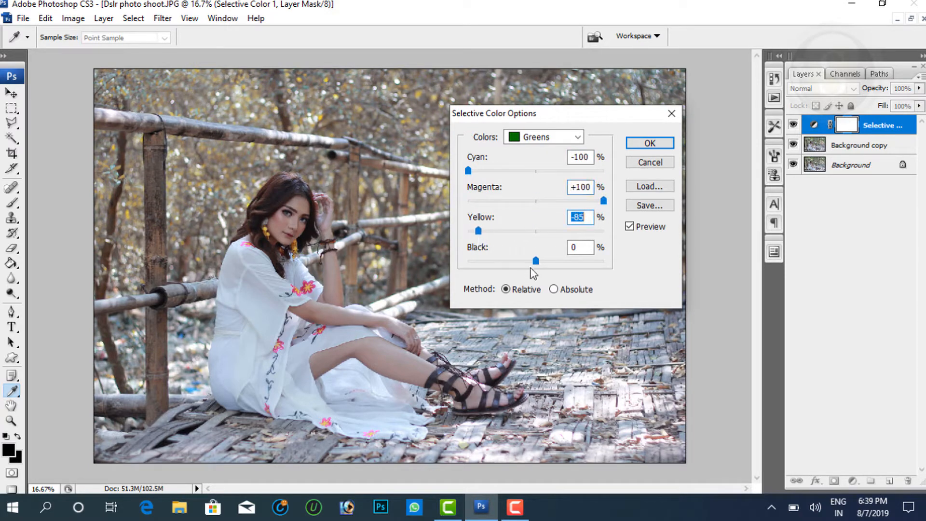
left_click(536, 261)
left_click_drag(559, 264, 612, 263)
left_click(652, 146)
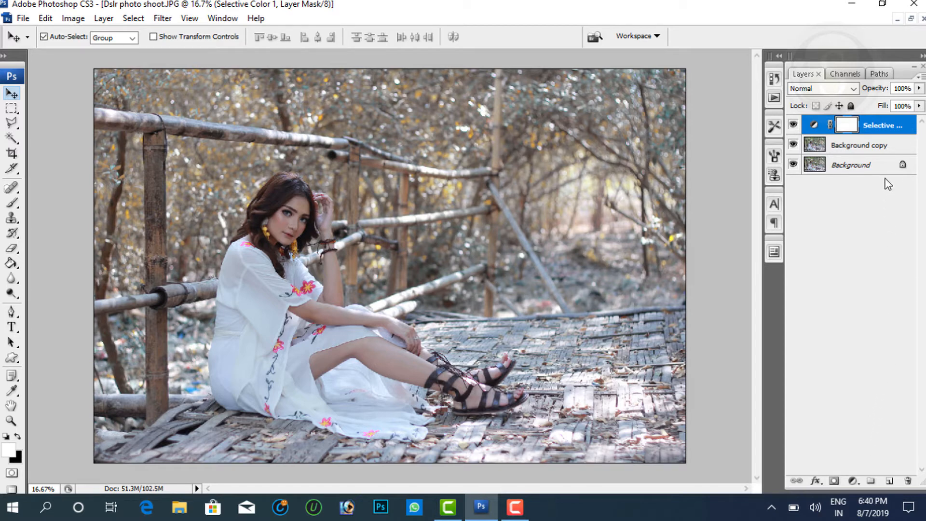
Add a second Selective Color adjustment layer with all its values left at their defaults.
left_click(855, 481)
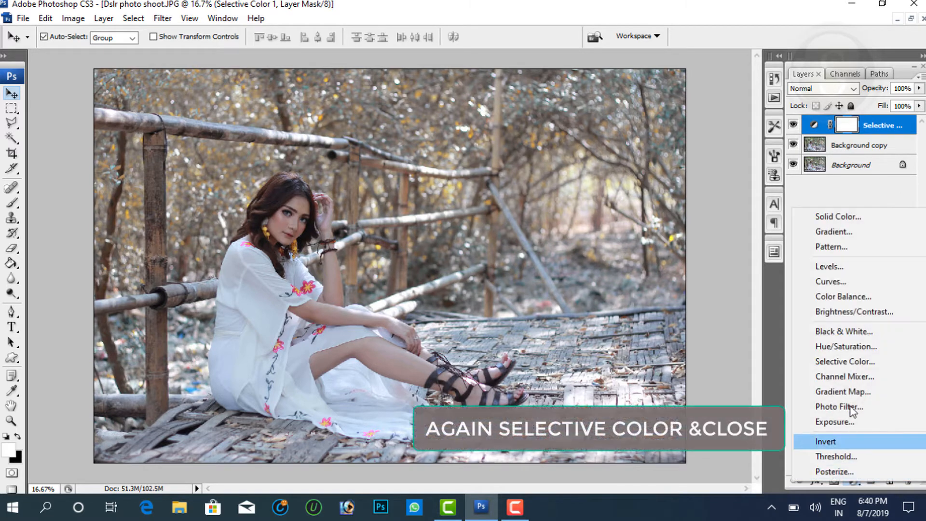
left_click(847, 362)
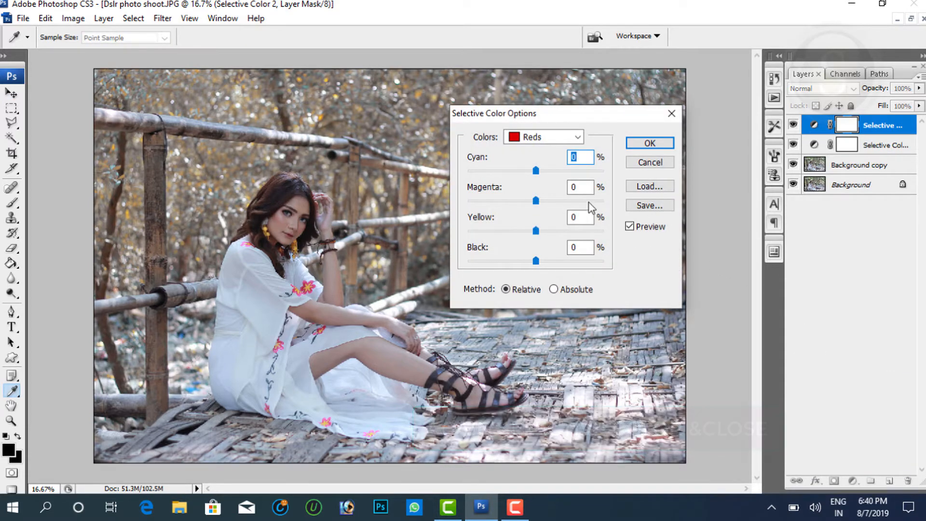
left_click(649, 142)
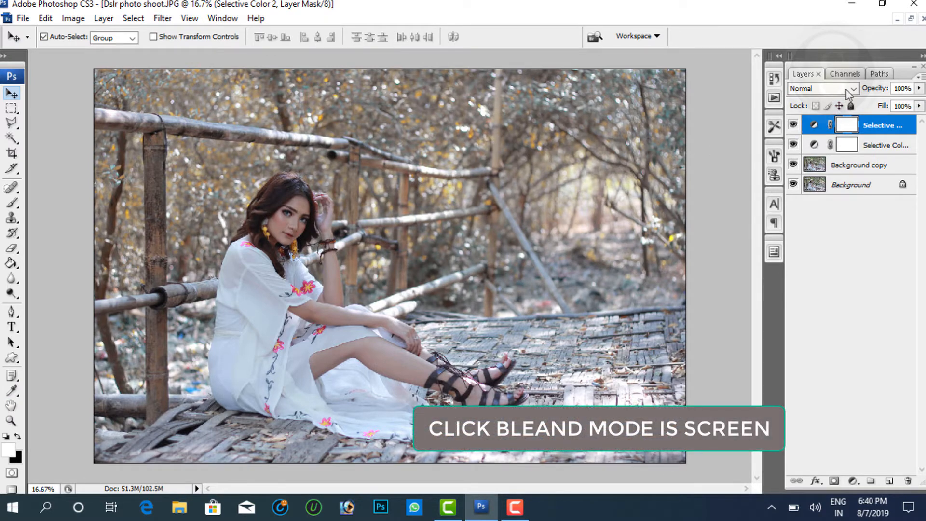
Set the second Selective Color layer's blend mode to Screen and its opacity to 58%.
left_click(853, 88)
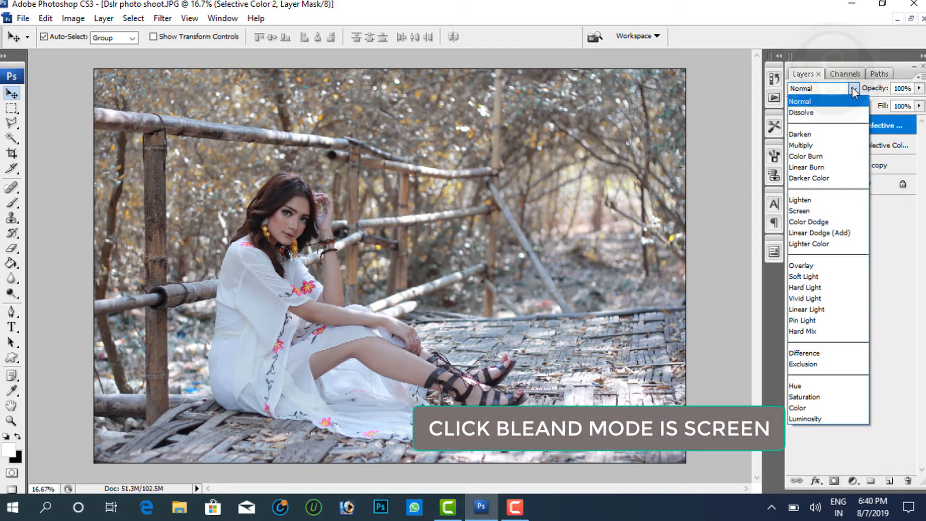
left_click(801, 211)
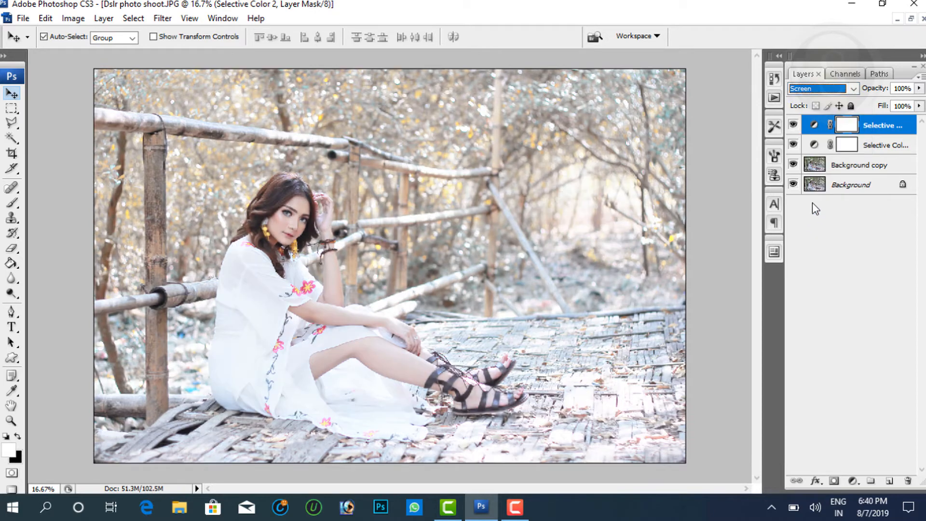
left_click(920, 88)
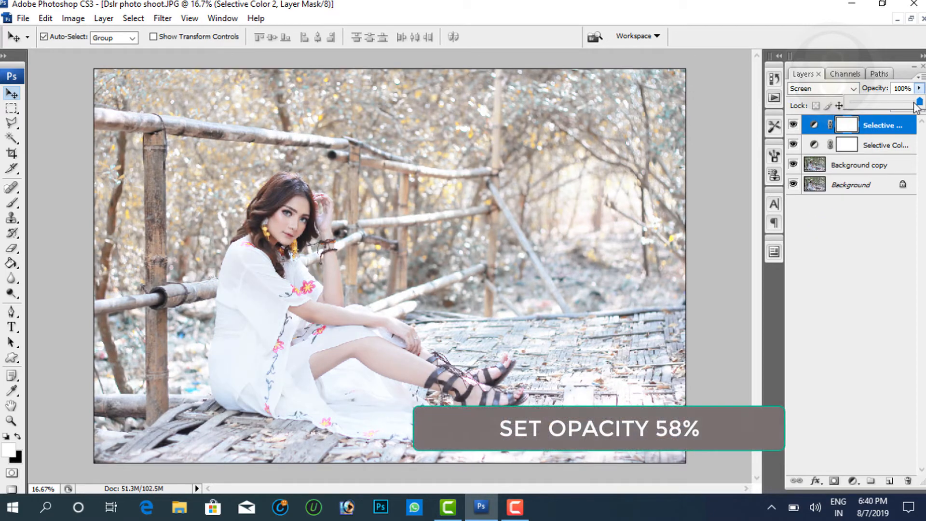
left_click_drag(919, 102, 891, 108)
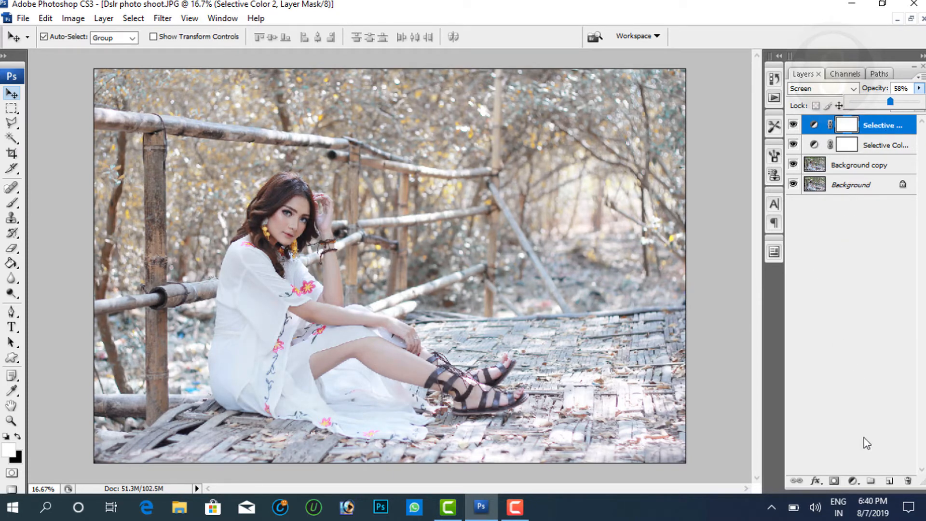
Create a new empty layer above the adjustments and enlarge the soft Brush to a size of 2500.
left_click(889, 481)
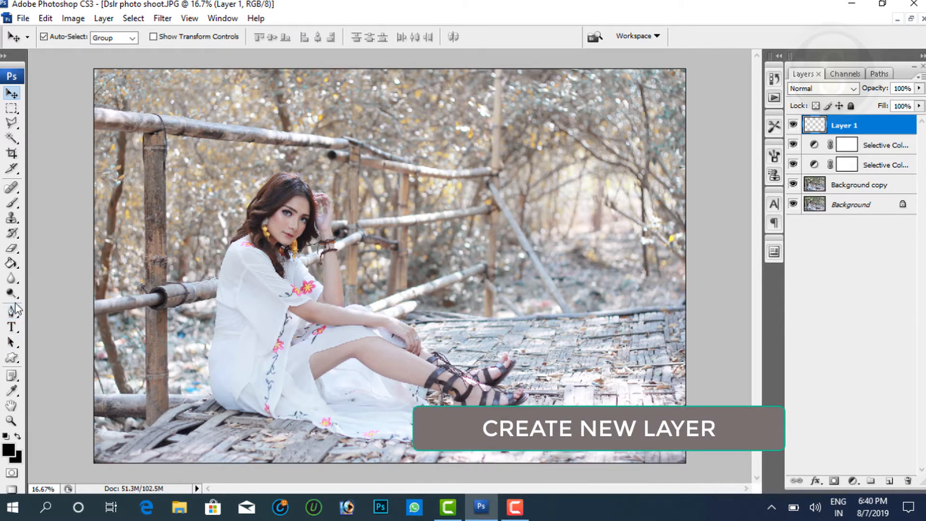
left_click(13, 204)
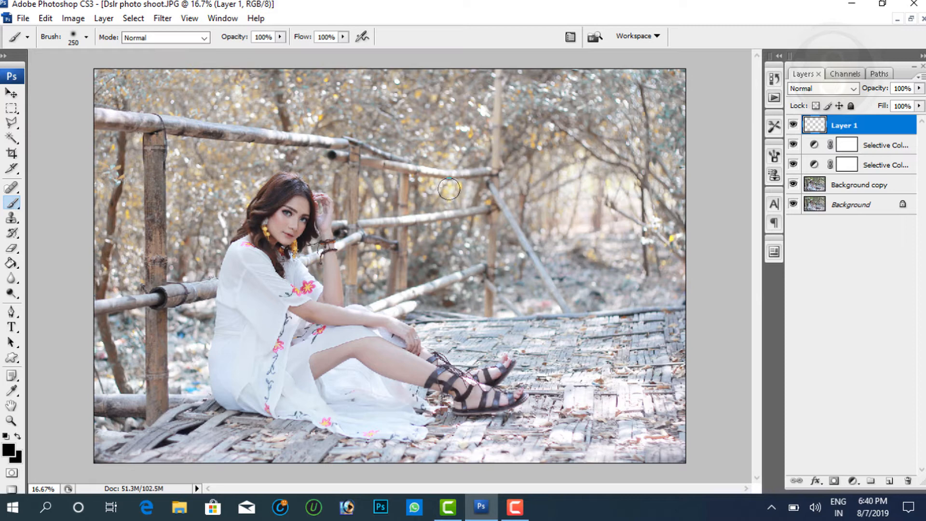
key("bracketright")
key("bracketright")
key("bracketright")
key("bracketright")
key("bracketright")
key("bracketright")
key("bracketright")
key("bracketright")
key("bracketright")
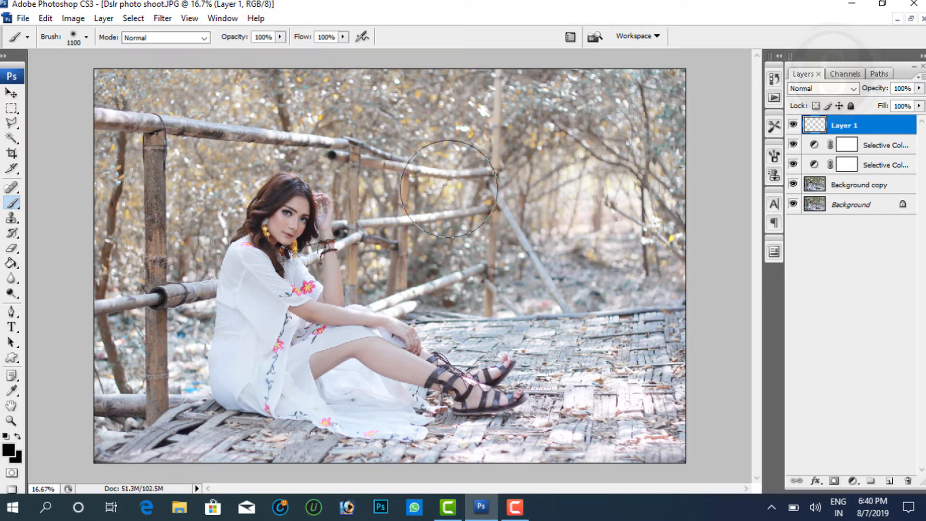
key("bracketright")
key("bracketright")
key("bracketright")
key("bracketright")
key("bracketright")
key("bracketright")
key("bracketright")
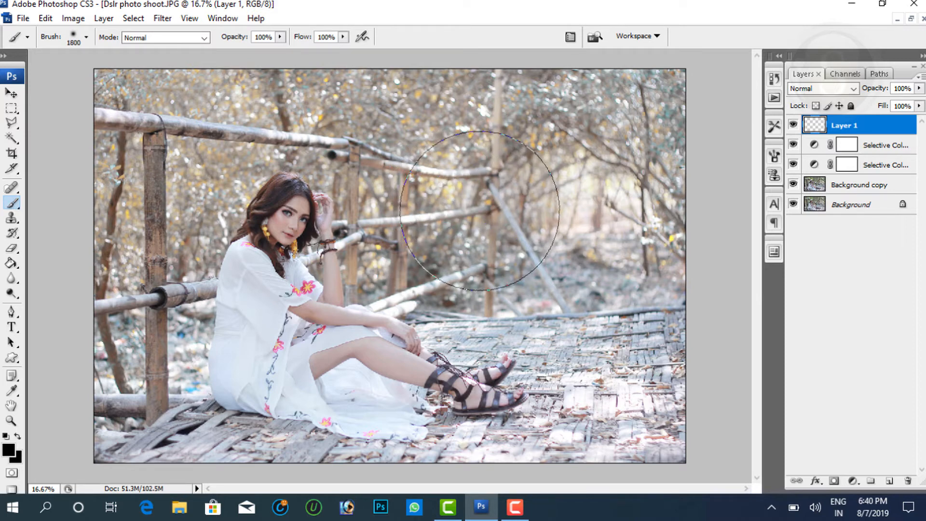
key("bracketright")
key("bracketright")
key("bracketright")
key("bracketright")
key("bracketright")
key("bracketright")
key("bracketright")
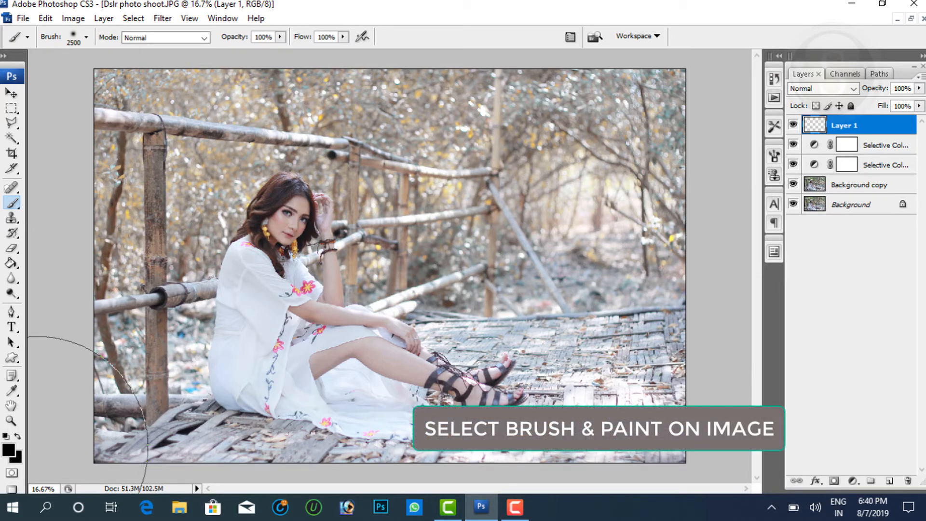
Set the foreground color to orange, hex ff8f16.
left_click(8, 450)
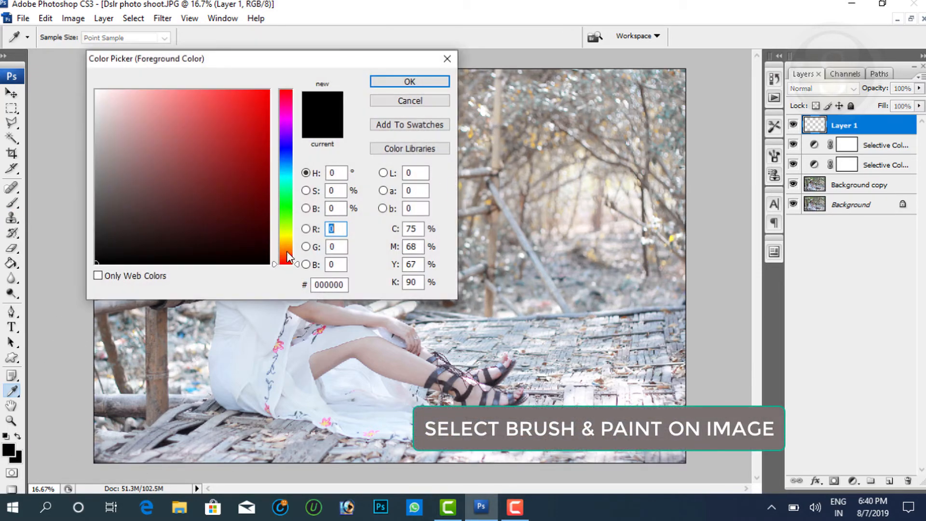
left_click(286, 251)
left_click_drag(286, 250, 288, 249)
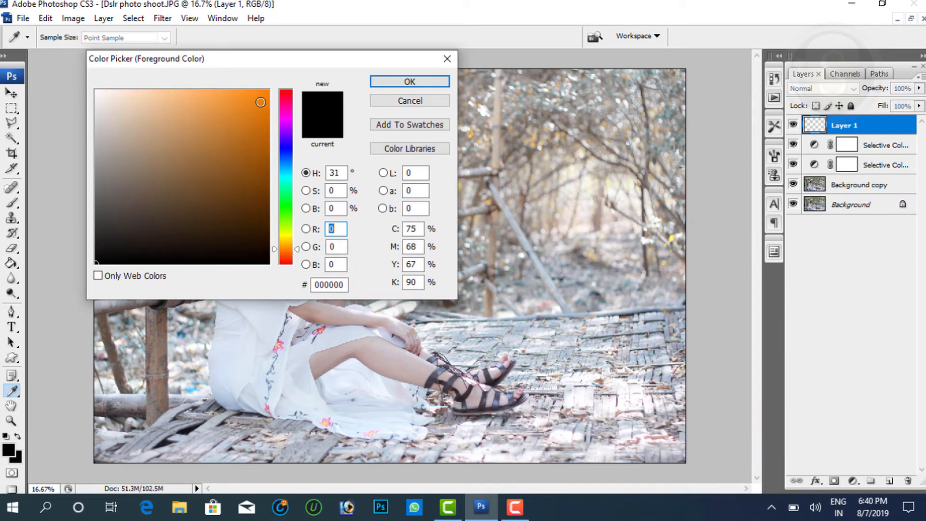
left_click_drag(269, 92, 255, 88)
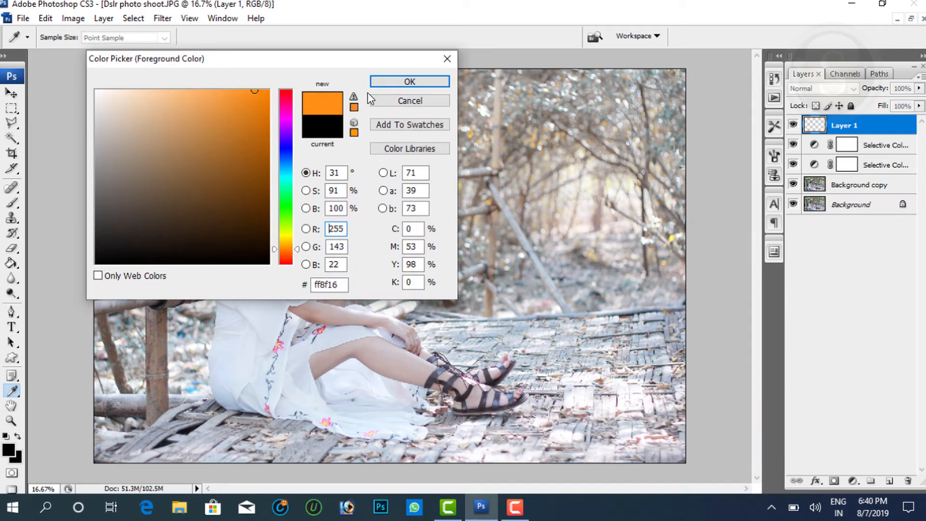
left_click(409, 81)
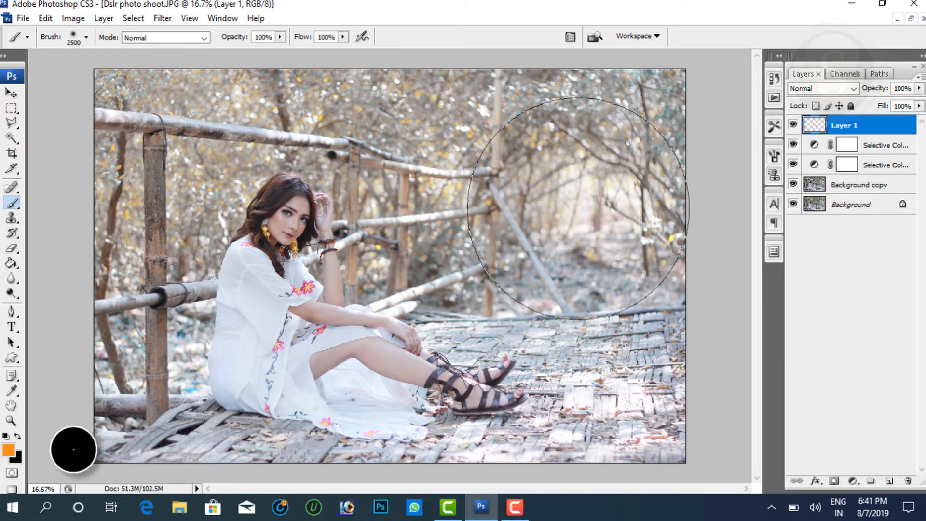
Paint a single orange dab over the bright background gap behind the fence and set its layer to Screen blend mode.
left_click(575, 202)
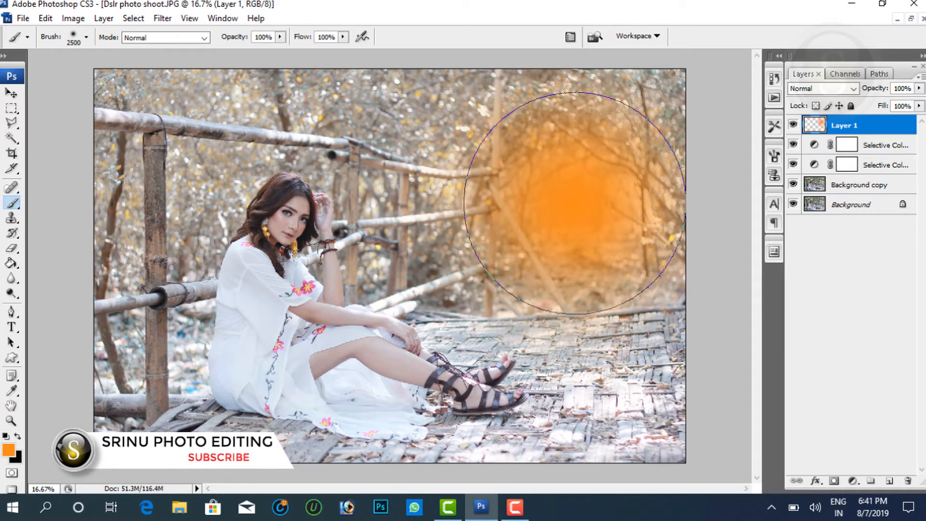
left_click(853, 88)
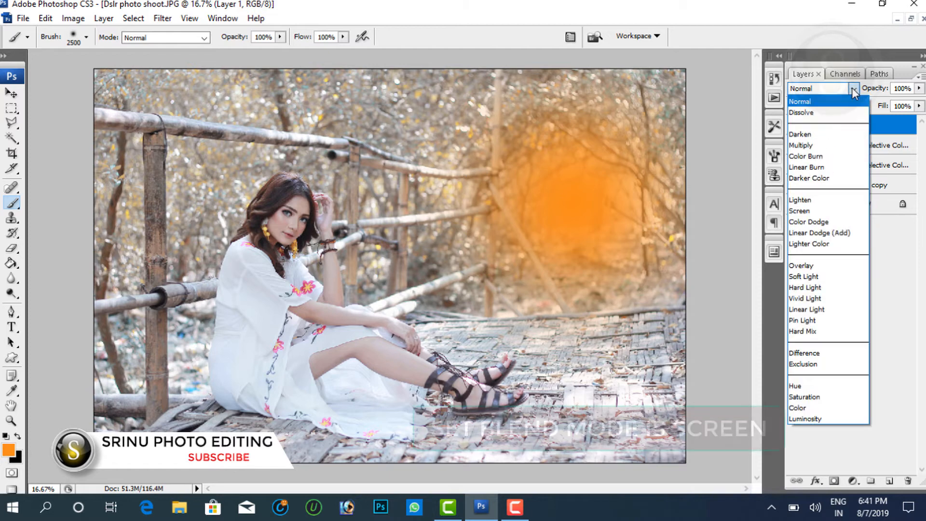
left_click(803, 213)
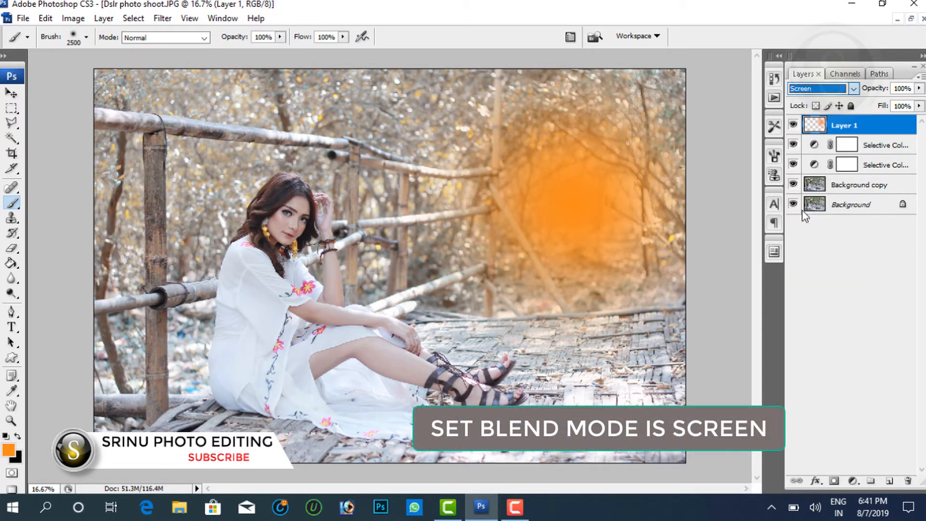
Shift the orange glow slightly to the right and lower its layer's opacity to 89%.
left_click(11, 93)
left_click_drag(585, 205, 597, 204)
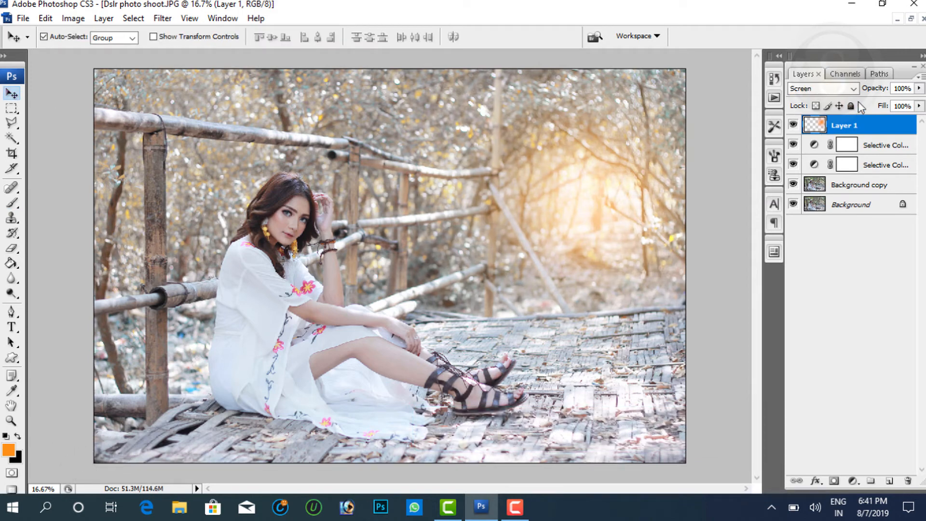
left_click(918, 89)
left_click_drag(917, 102, 917, 107)
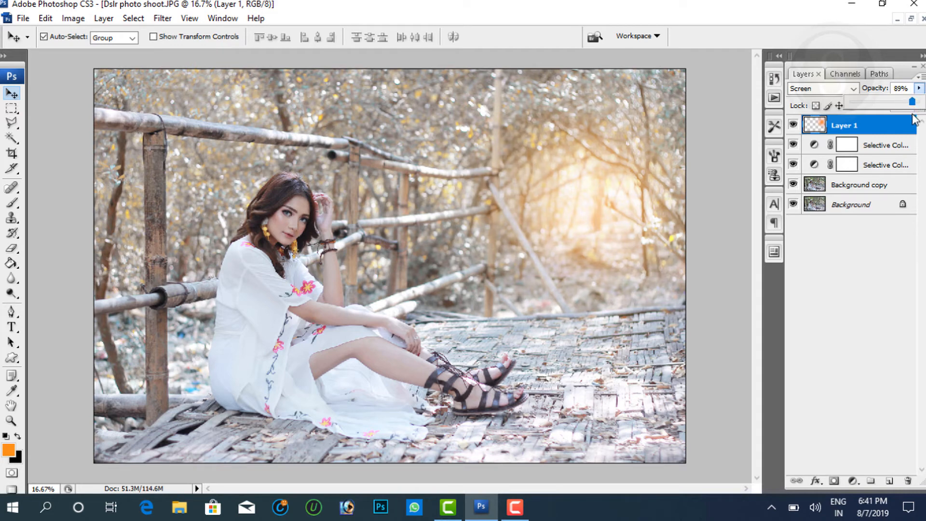
Add a Curves adjustment layer and set the RGB black point to output 19 and white point to input 244, output 254.
left_click(857, 480)
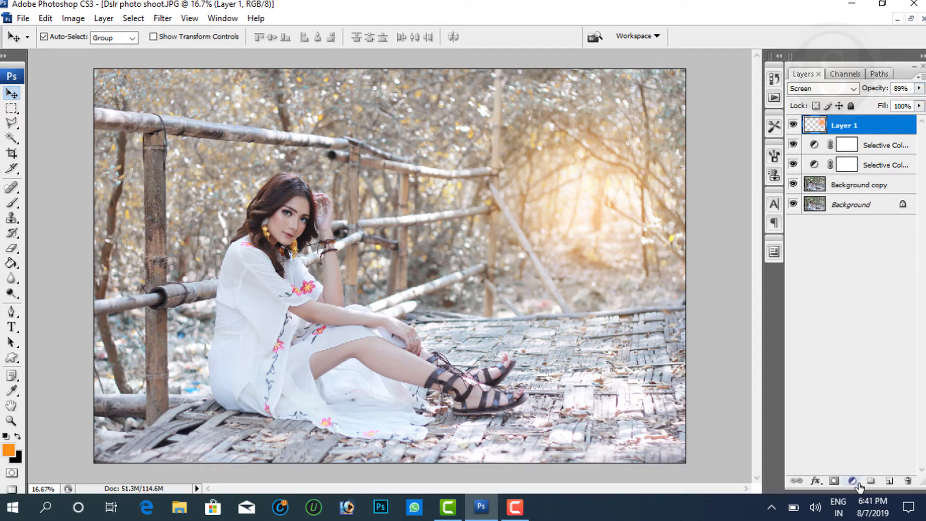
left_click(858, 480)
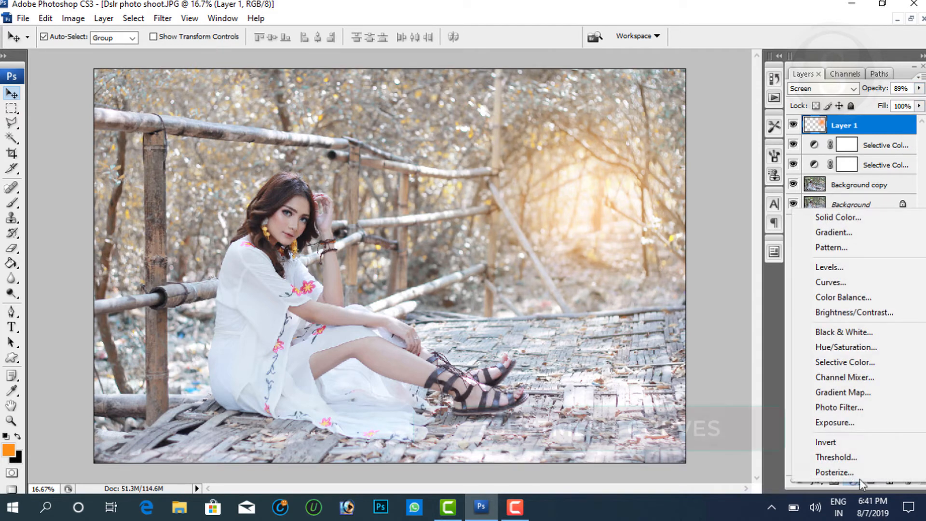
left_click(863, 282)
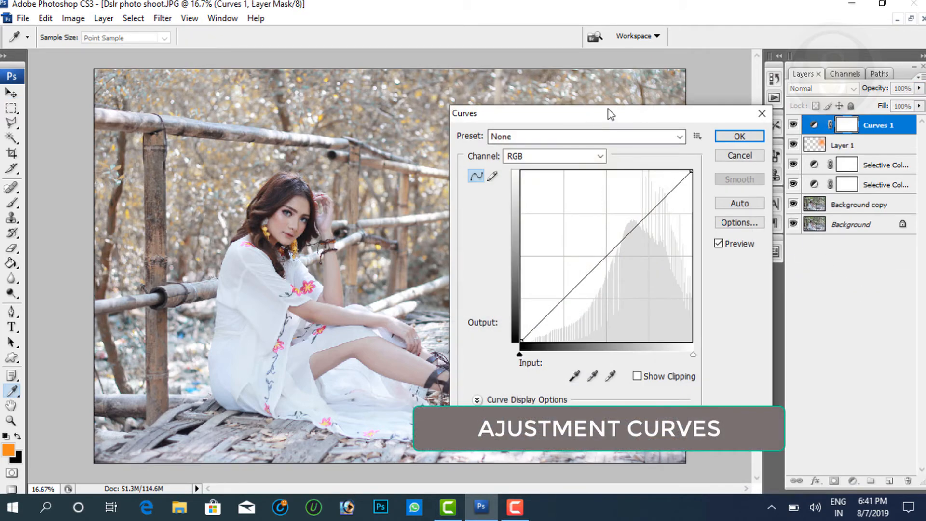
left_click_drag(591, 115, 714, 73)
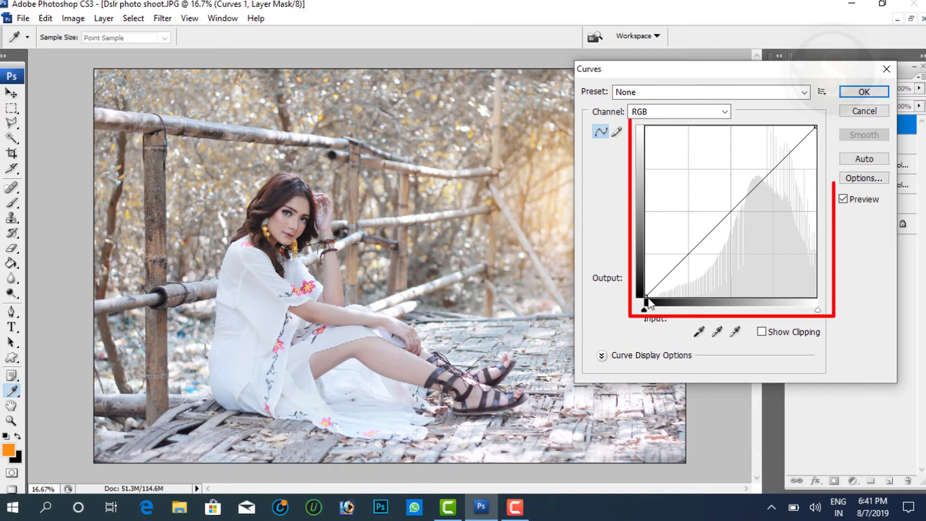
left_click_drag(645, 295, 646, 284)
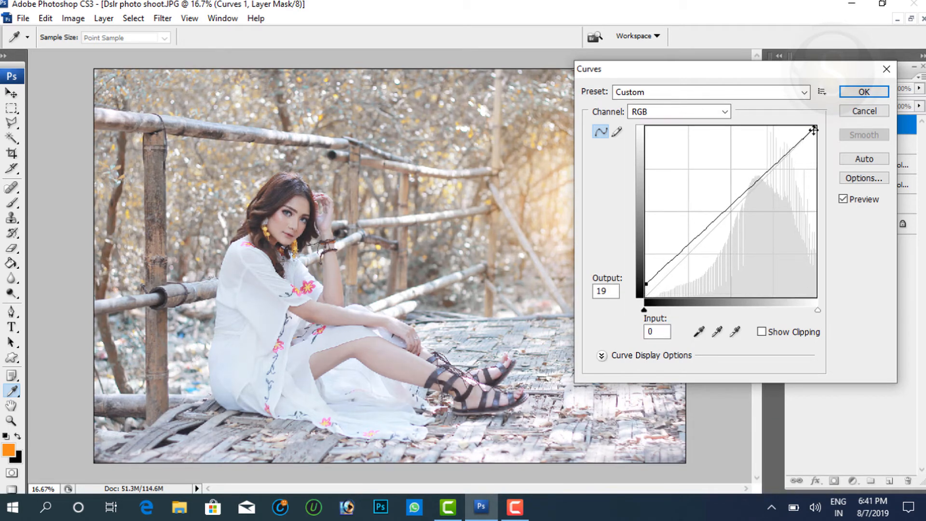
mouse_move(813, 129)
left_mouse_down()
mouse_move(805, 128)
mouse_move(811, 140)
mouse_move(808, 126)
left_mouse_up()
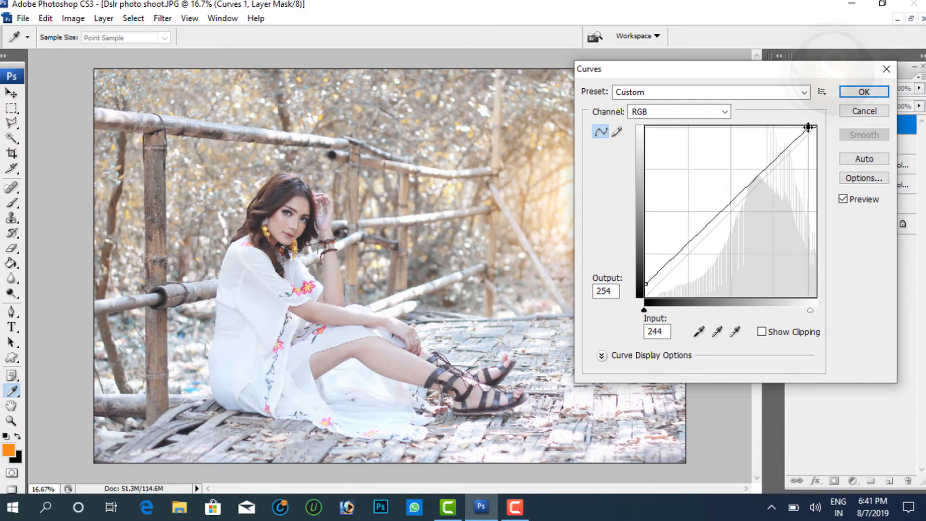
In the Green channel's curve, lower the white point's output to 242 and move the black point to input 7.
left_click(724, 112)
left_click(701, 147)
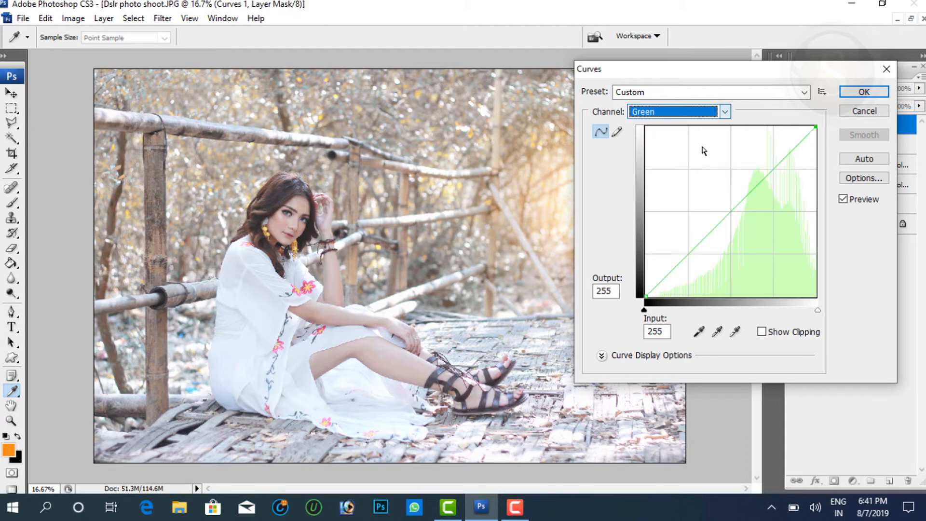
left_click_drag(816, 127, 815, 135)
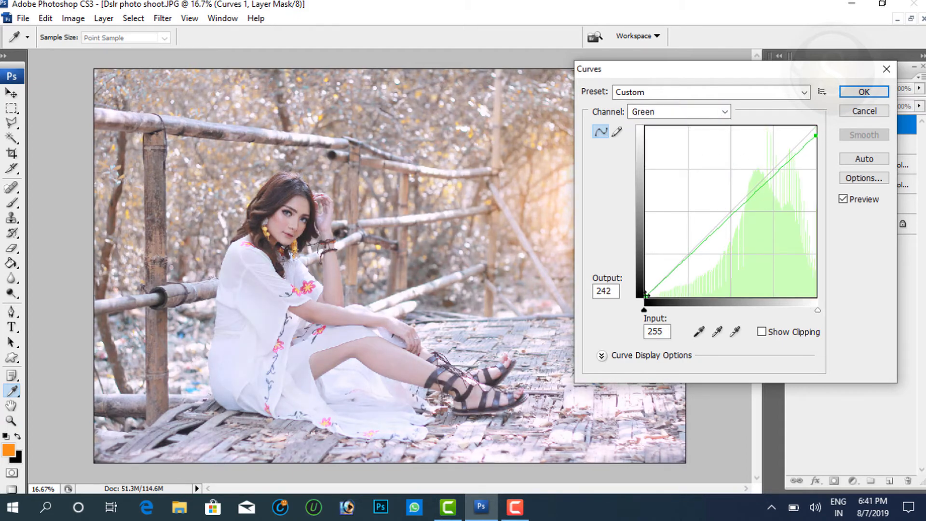
mouse_move(647, 294)
left_mouse_down()
mouse_move(646, 285)
mouse_move(651, 302)
left_mouse_up()
Bend the Blue channel's curve slightly down at its middle, input 129 to output 121, and apply the Curves adjustment.
left_click(725, 113)
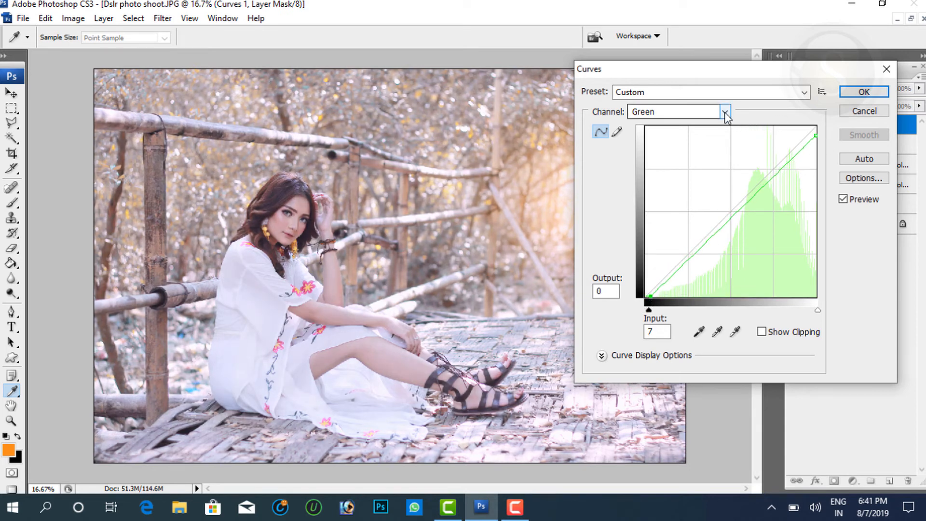
left_click(672, 159)
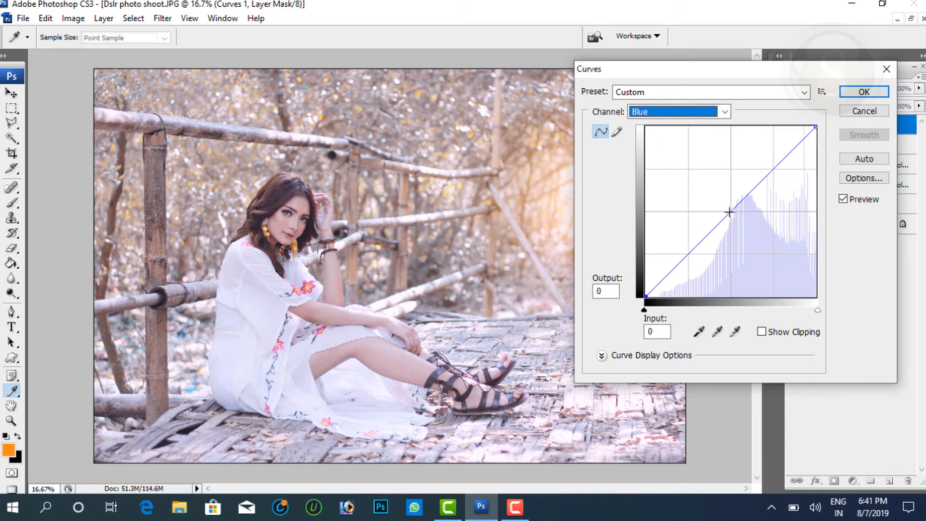
mouse_move(730, 213)
left_mouse_down()
mouse_move(723, 207)
mouse_move(741, 224)
mouse_move(731, 216)
left_mouse_up()
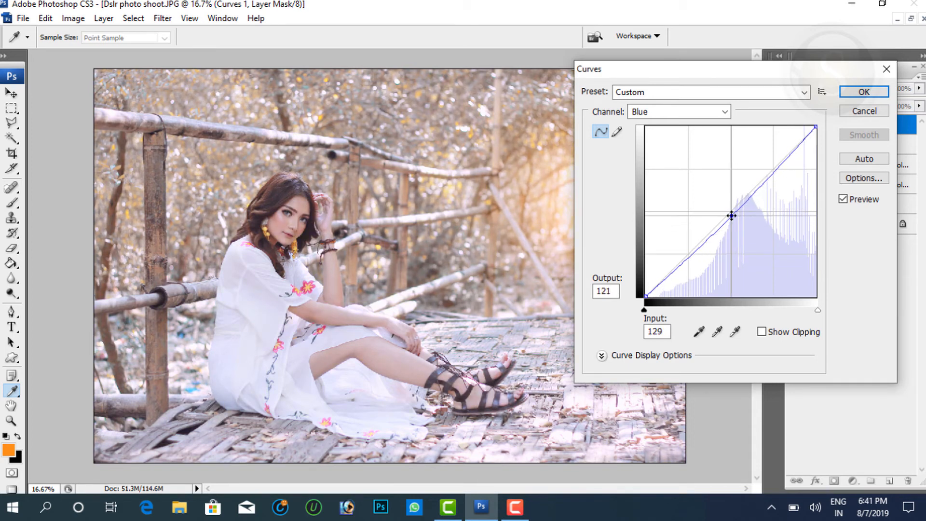
left_click(864, 92)
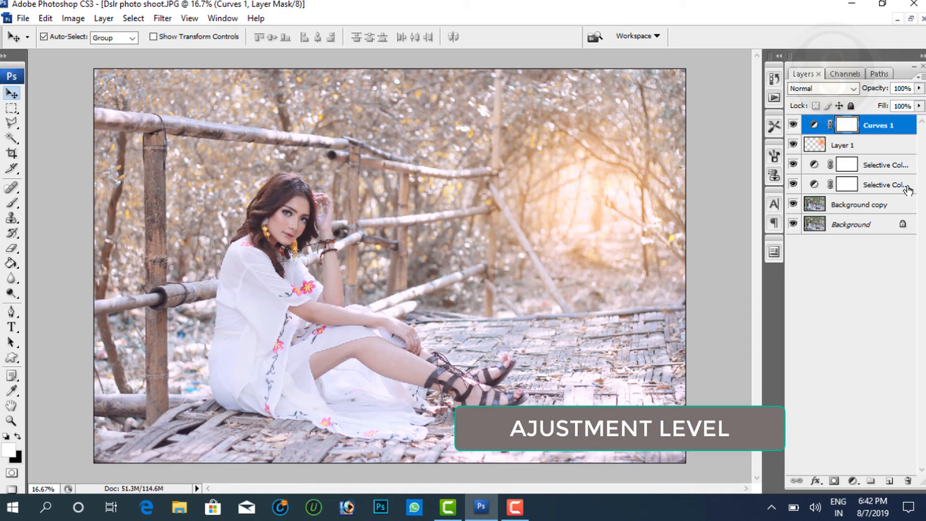
Add a Levels adjustment layer with midtones at 0.96 and the black input point raised to the start of the histogram.
left_click(853, 481)
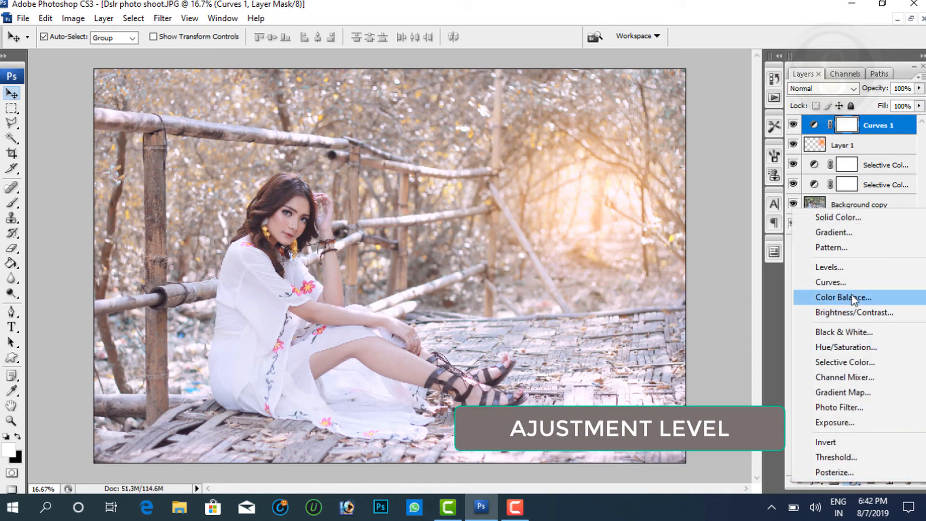
left_click(830, 267)
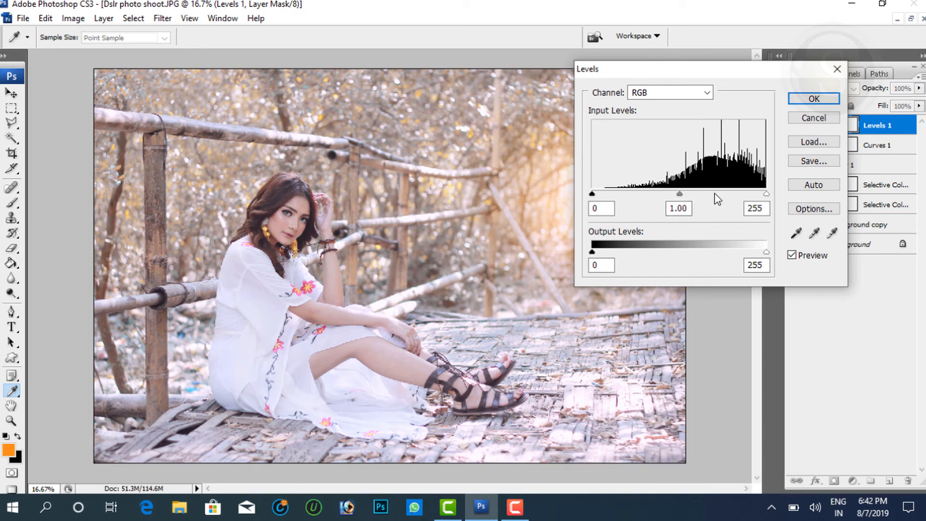
left_click_drag(681, 195, 689, 194)
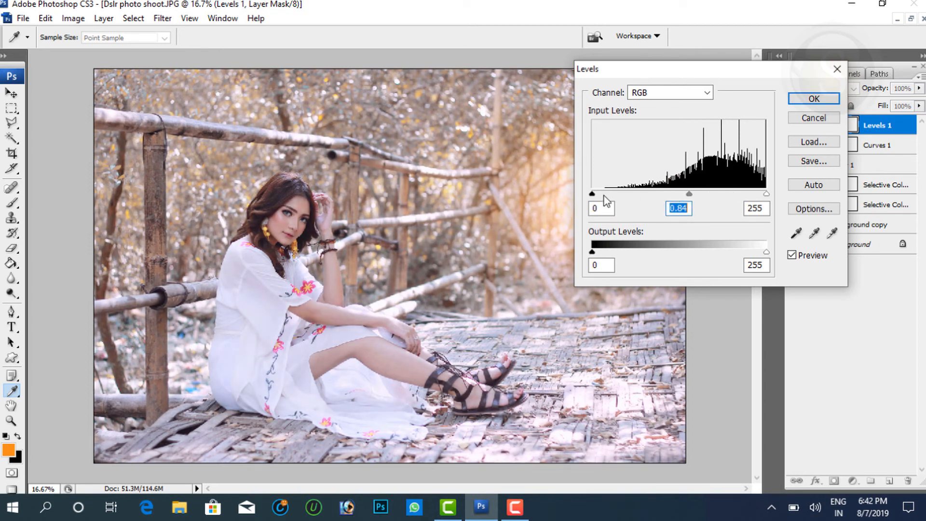
left_click_drag(592, 194, 595, 194)
left_click_drag(596, 196, 597, 195)
left_click_drag(691, 195, 684, 195)
left_click(684, 195)
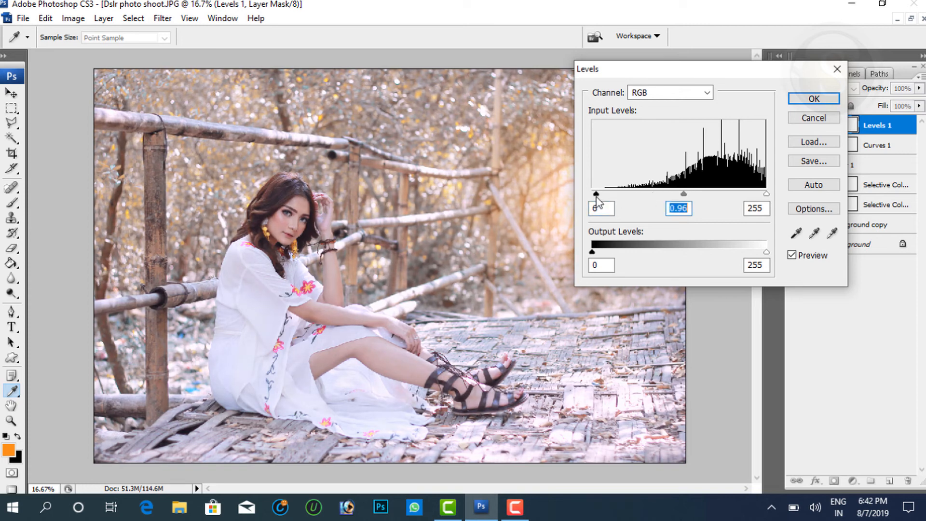
left_click_drag(597, 195, 607, 194)
left_click(814, 98)
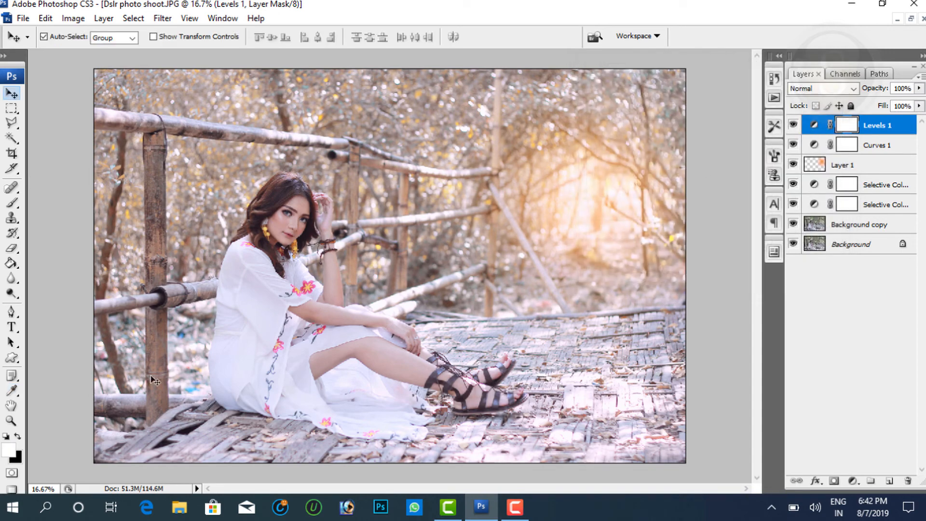
Inspect the graded portrait up close around the woman and the glowing background, then fit the whole image on screen.
left_click(11, 420)
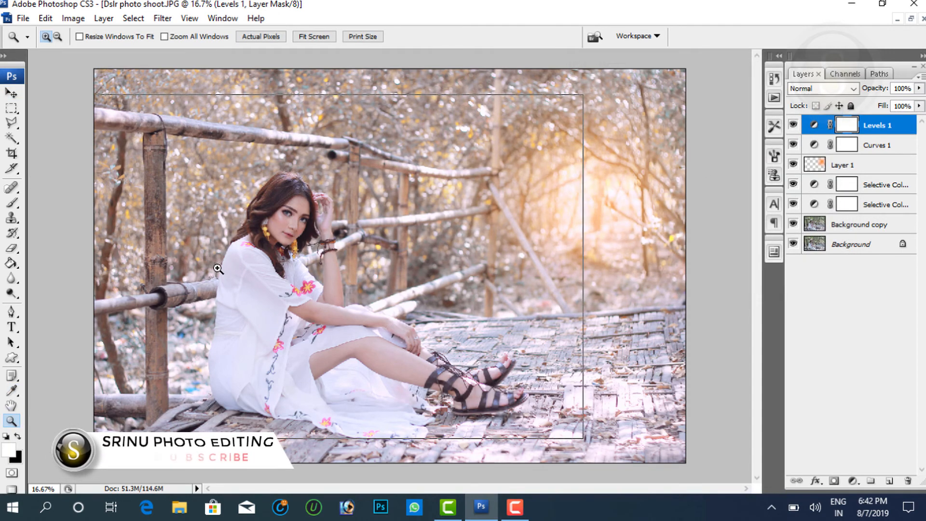
left_click(217, 269)
left_click(217, 268)
left_click_drag(308, 323, 223, 304)
left_click_drag(270, 311, 226, 210)
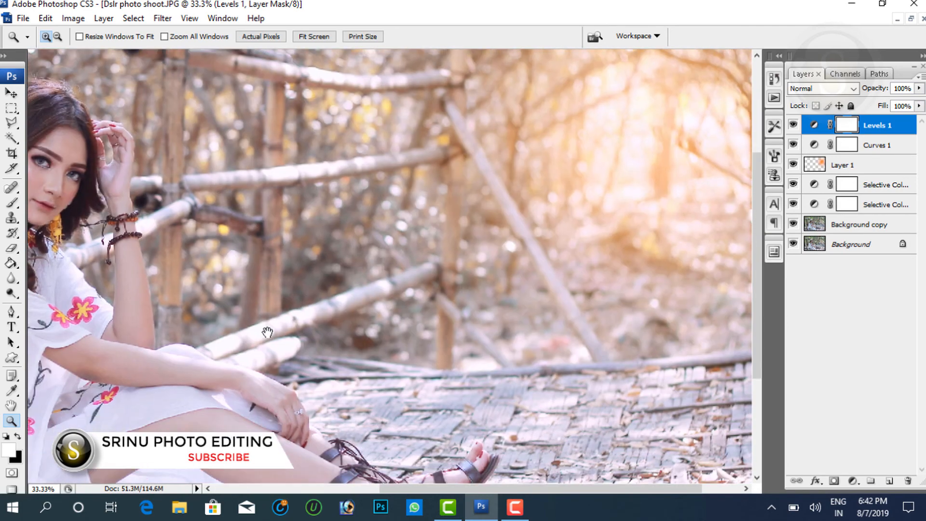
mouse_move(265, 389)
left_mouse_down()
mouse_move(275, 277)
mouse_move(382, 265)
left_mouse_up()
mouse_move(272, 259)
left_mouse_down()
mouse_move(375, 344)
mouse_move(322, 298)
left_mouse_up()
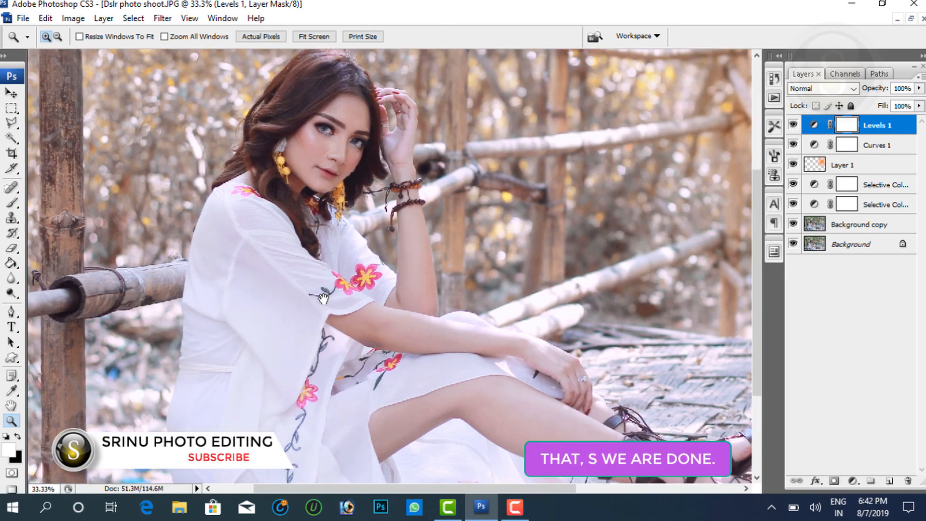
right_click(322, 294)
left_click(362, 305)
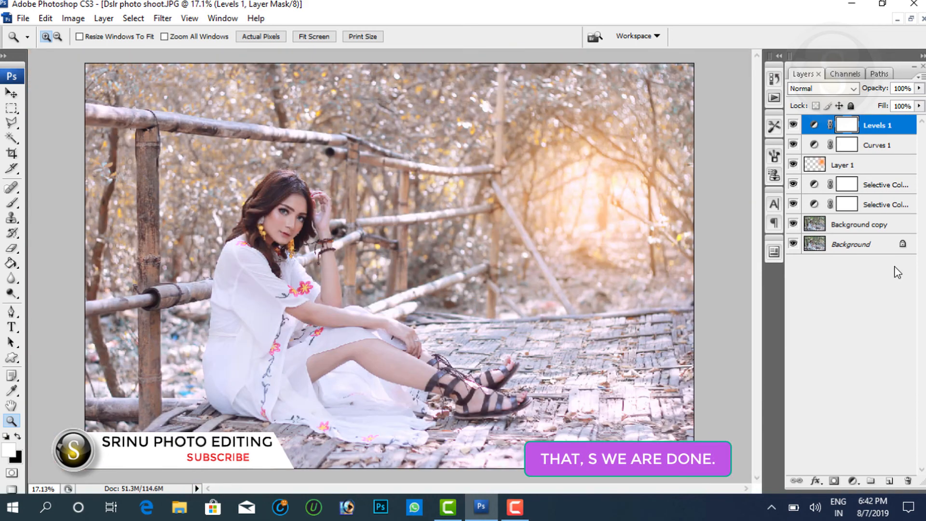
Group all layers above the Background and toggle the group's visibility to compare the photo before and after grading.
left_click(911, 229, "shift")
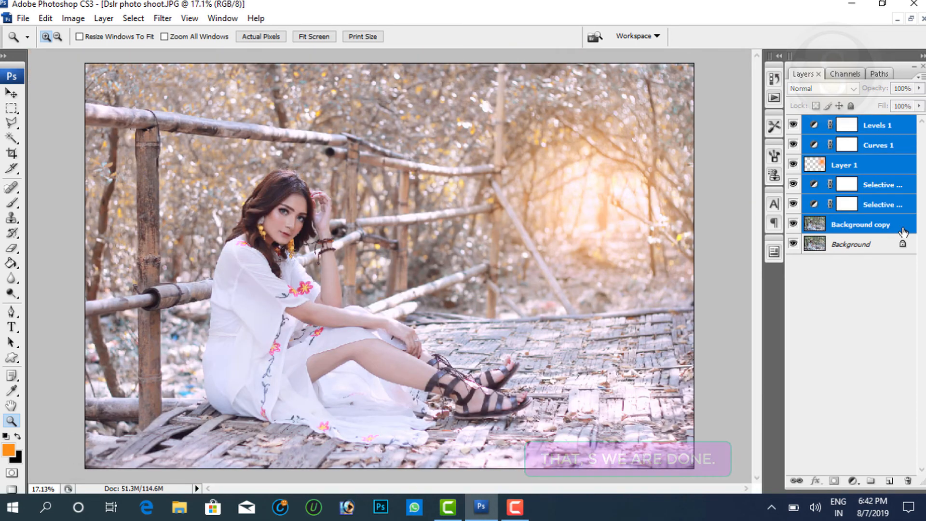
key("ctrl+g")
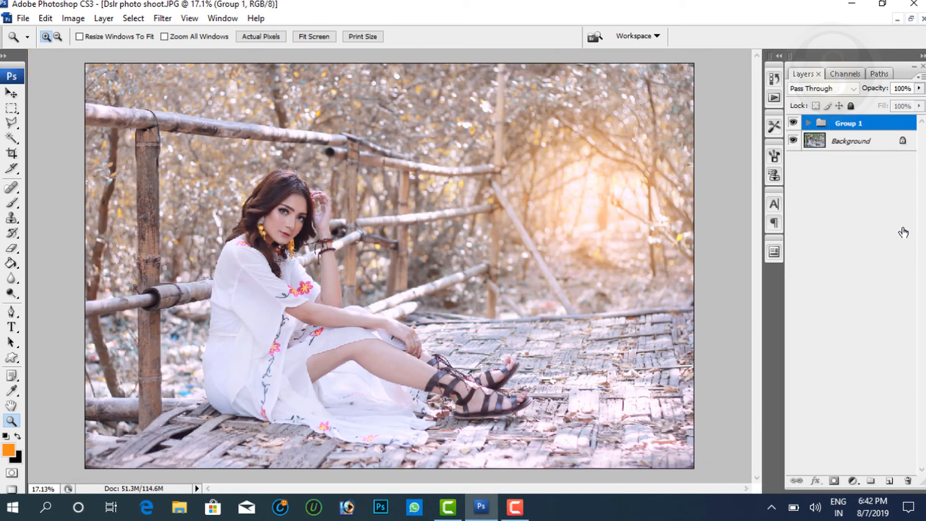
left_click(793, 123)
left_click(793, 124)
left_click(793, 124)
left_click(792, 123)
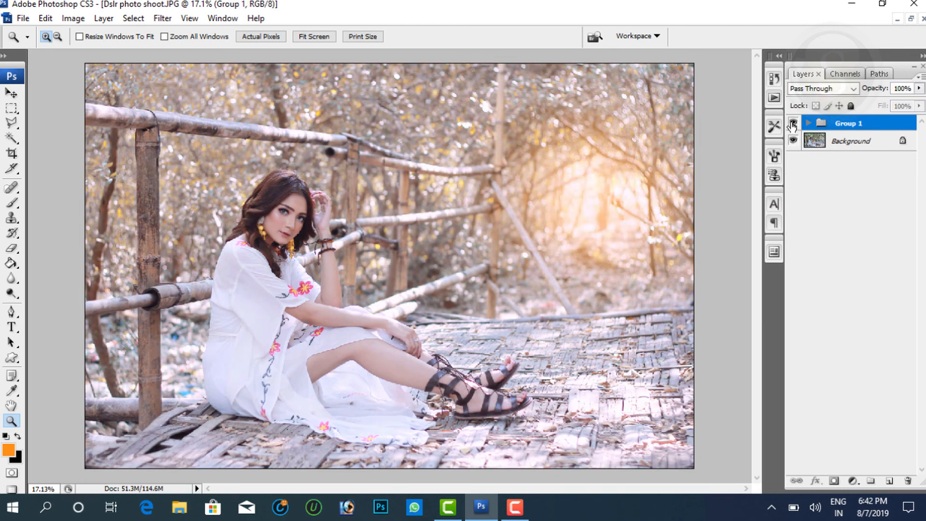